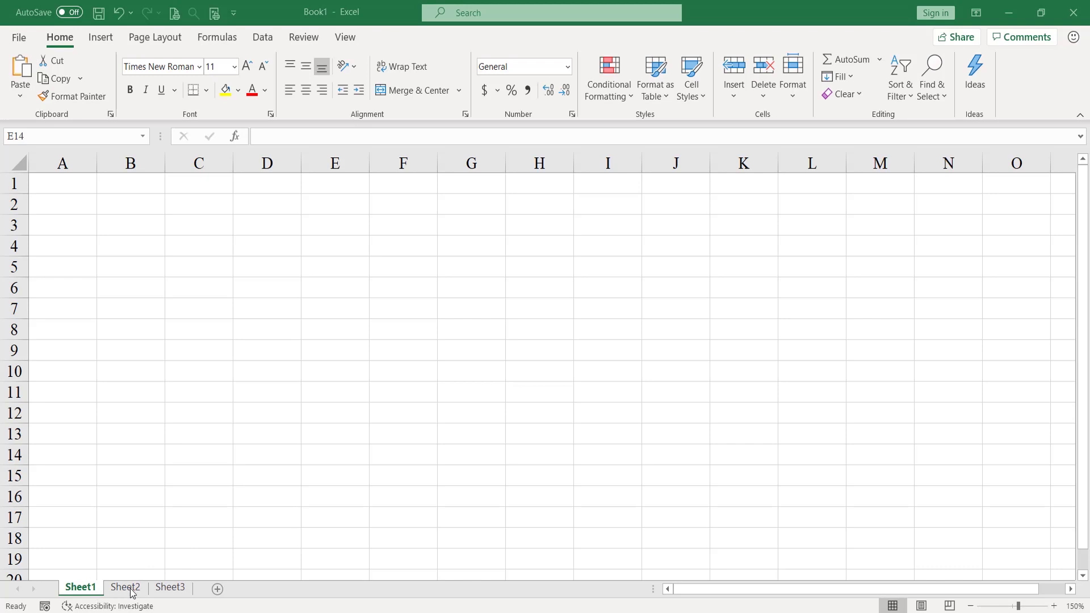
# Check the font list and size, keeping Times New Roman at 11, and select a cell block
pyautogui.click(200, 67)
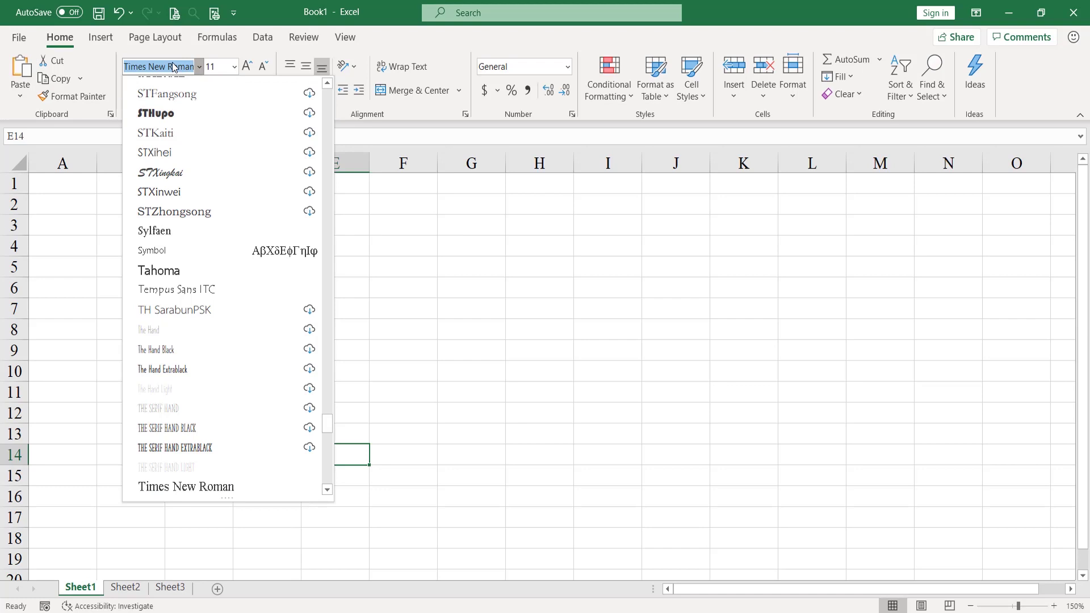
pyautogui.click(222, 69)
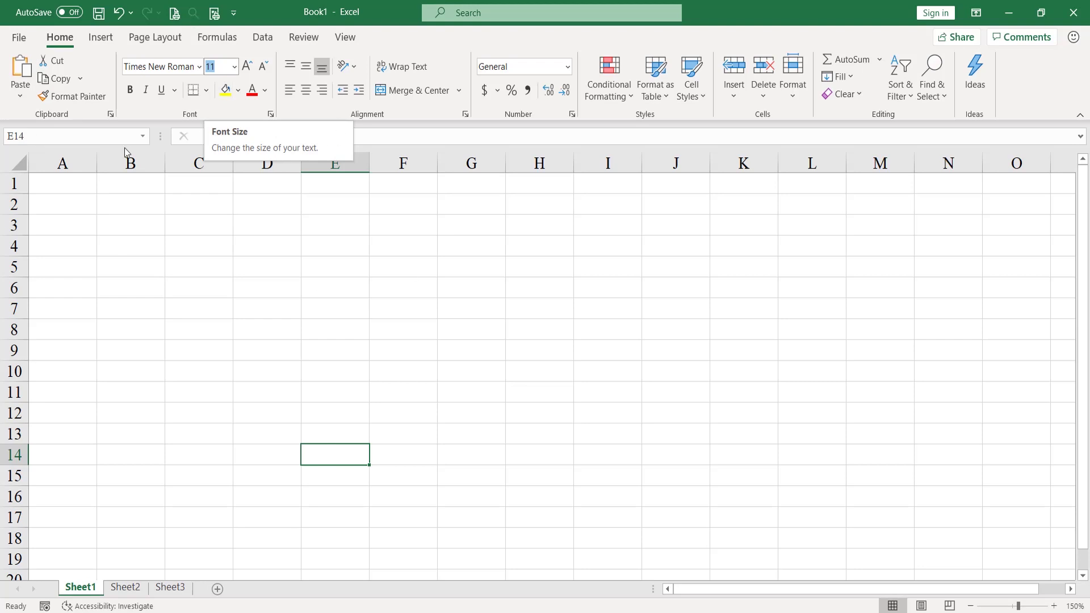
pyautogui.press('Escape')
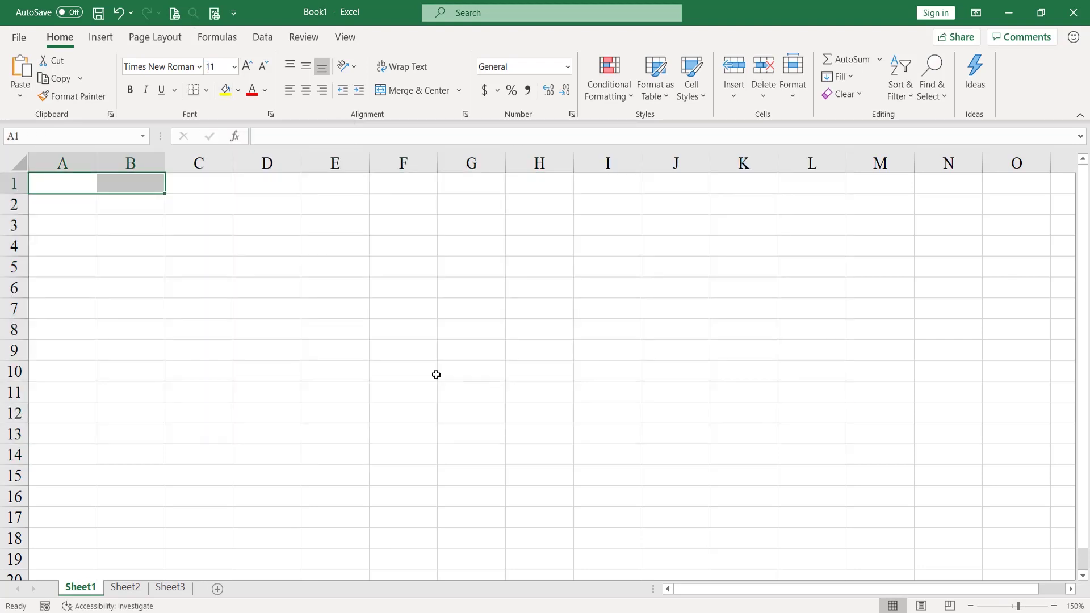
pyautogui.hotkey('shift', 'Left')
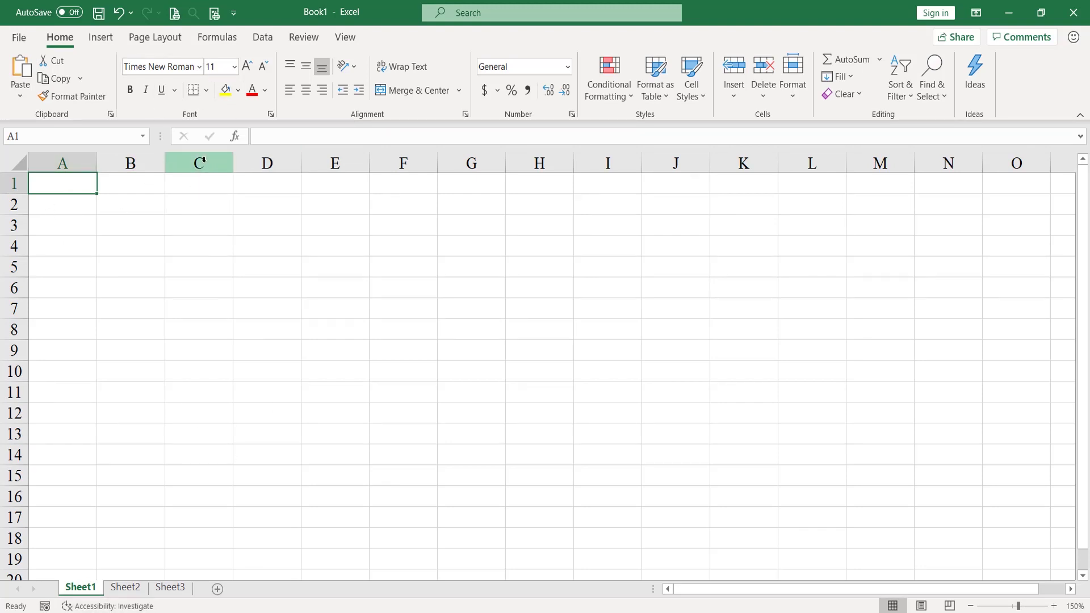
pyautogui.moveTo(73, 179)
pyautogui.mouseDown()
pyautogui.moveTo(818, 422)
pyautogui.moveTo(818, 452)
pyautogui.mouseUp()
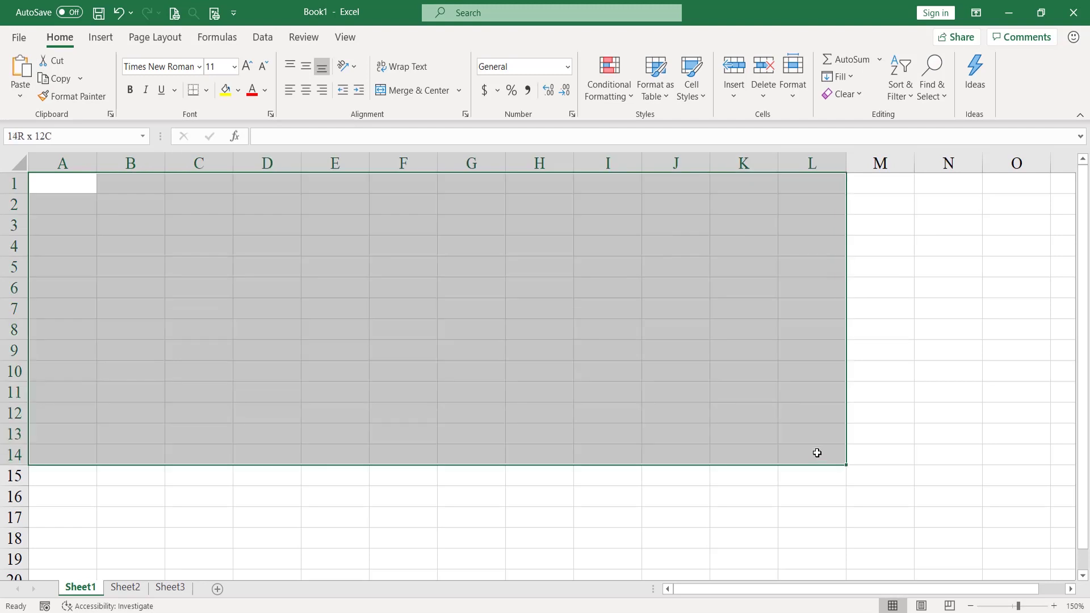
# Enter the header Họ tên in B2
pyautogui.click(131, 204)
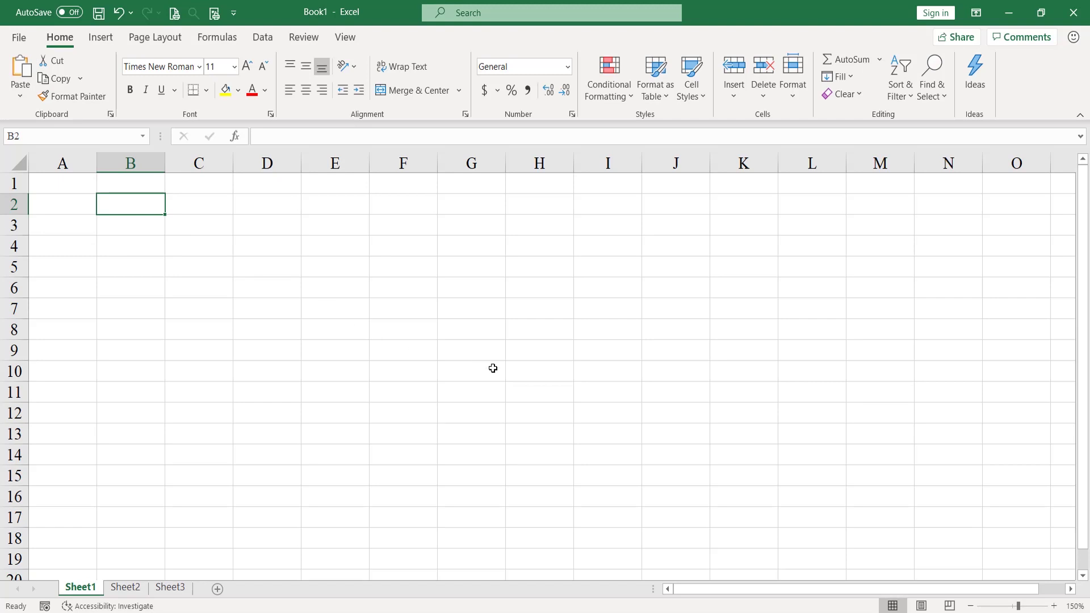
pyautogui.write('Họ tên')
pyautogui.press('Return')
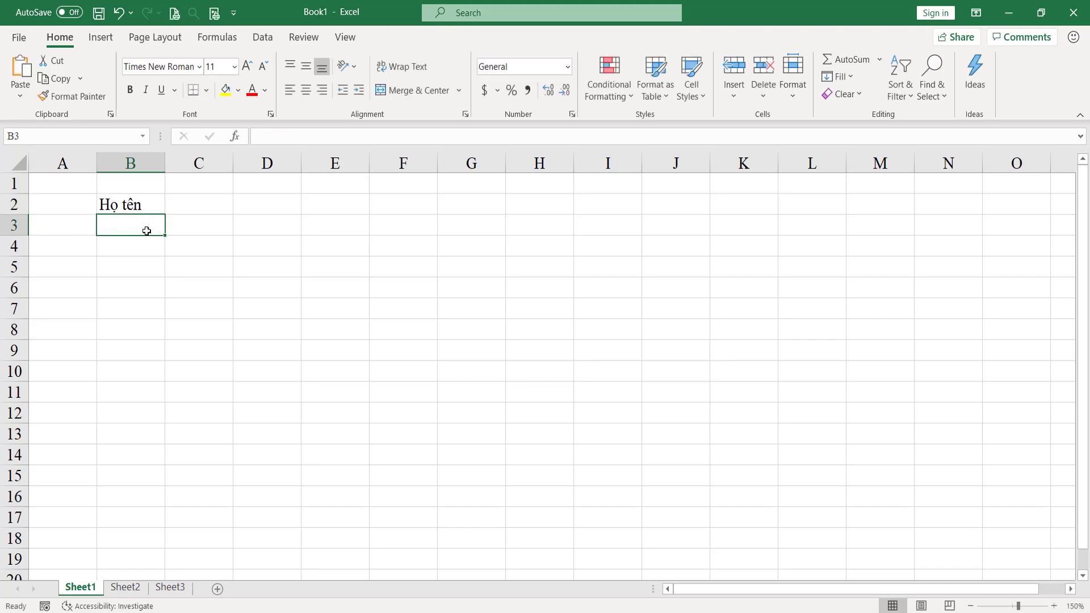
pyautogui.moveTo(145, 227); pyautogui.dragTo(127, 435)
pyautogui.moveTo(146, 226); pyautogui.dragTo(144, 475)
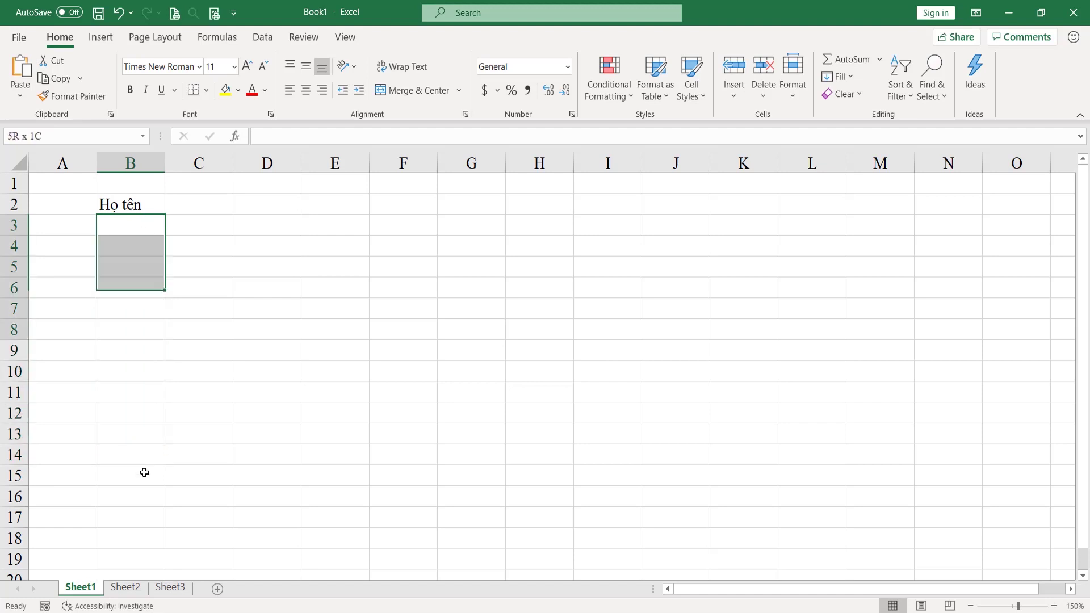
# Enter the header Ngày sinh in C2
pyautogui.click(186, 206)
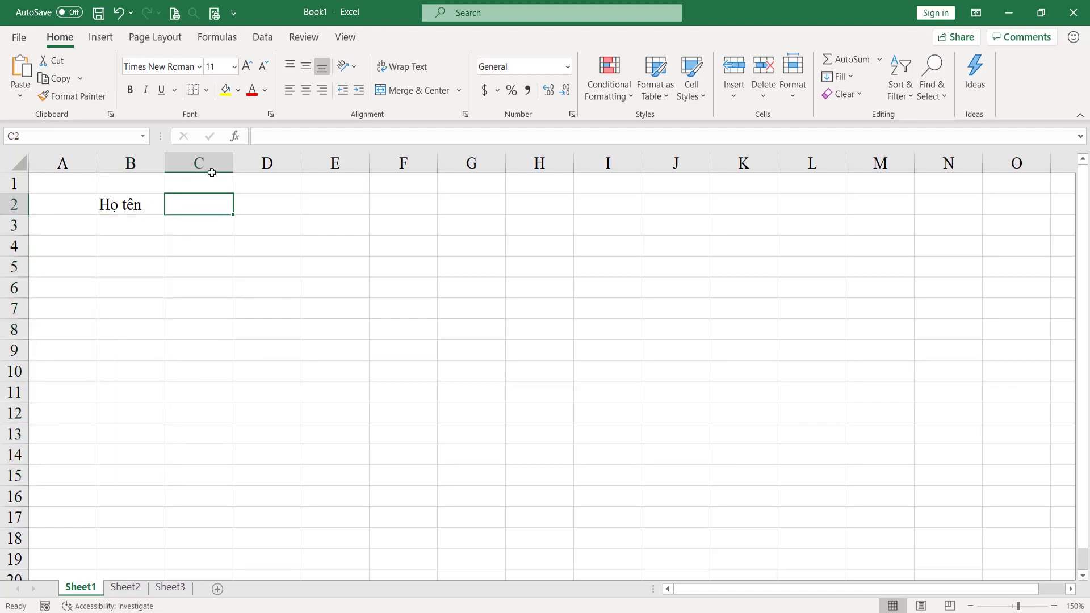
pyautogui.write('Ngay')
pyautogui.write(' sinh')
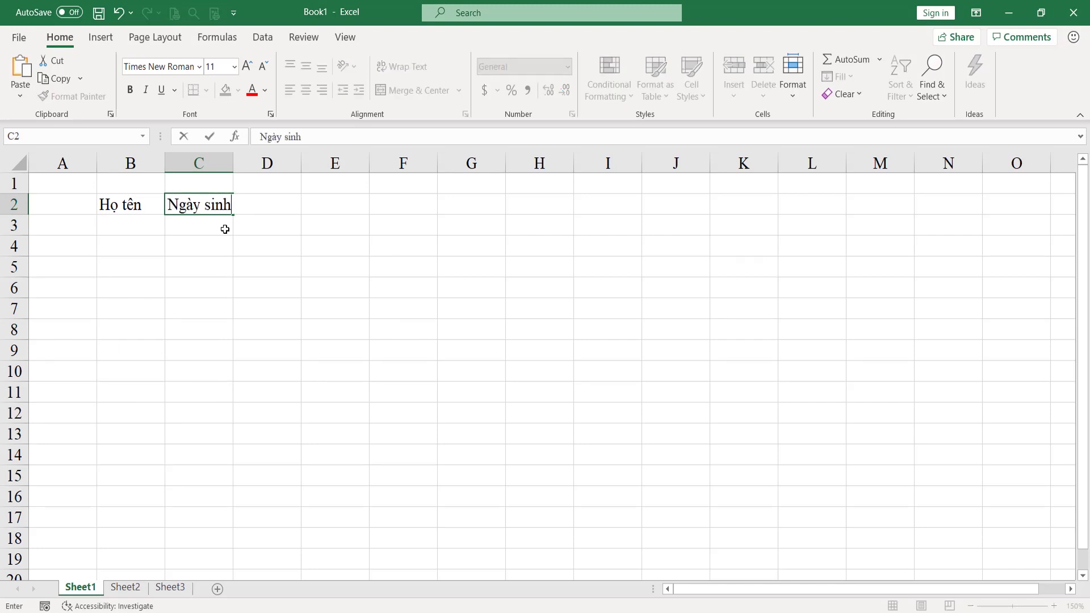
pyautogui.press('Tab')
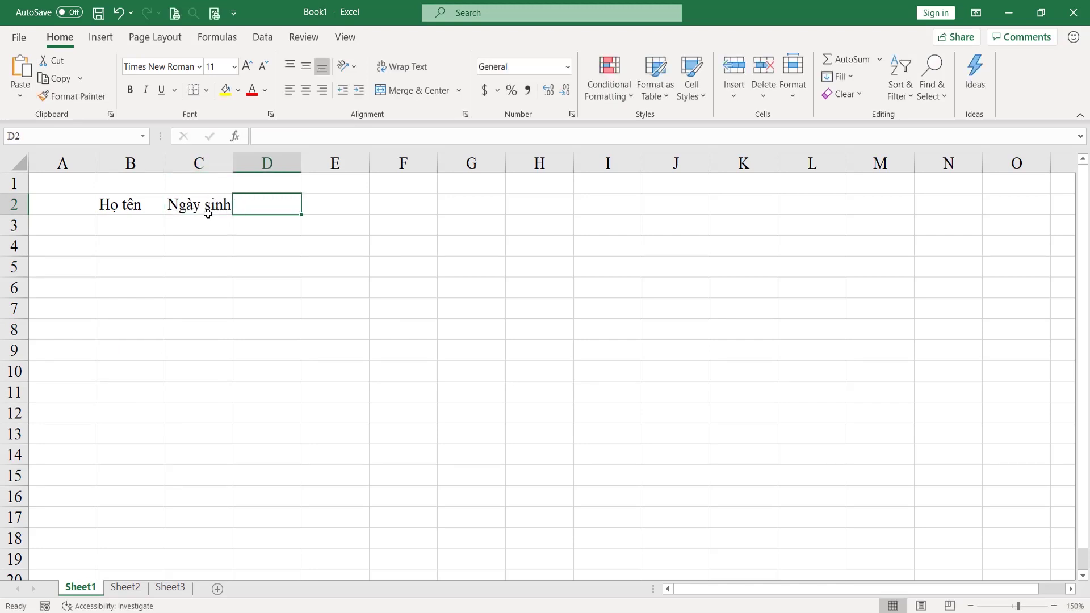
pyautogui.moveTo(129, 206); pyautogui.dragTo(196, 205)
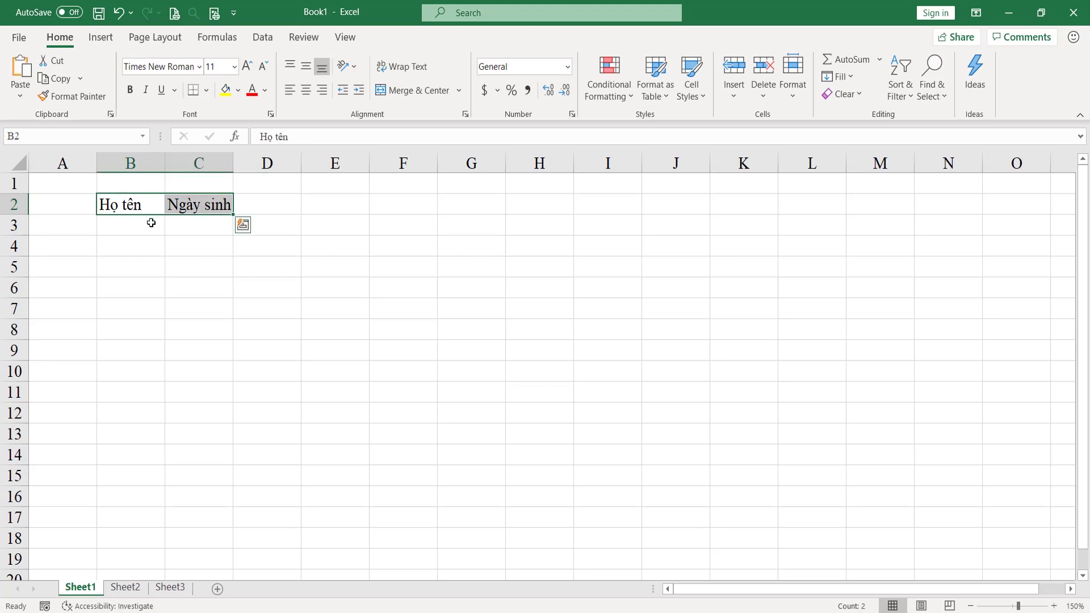
# Enter the header Mức lương in D2, removing a stray character afterwards
pyautogui.click(263, 205)
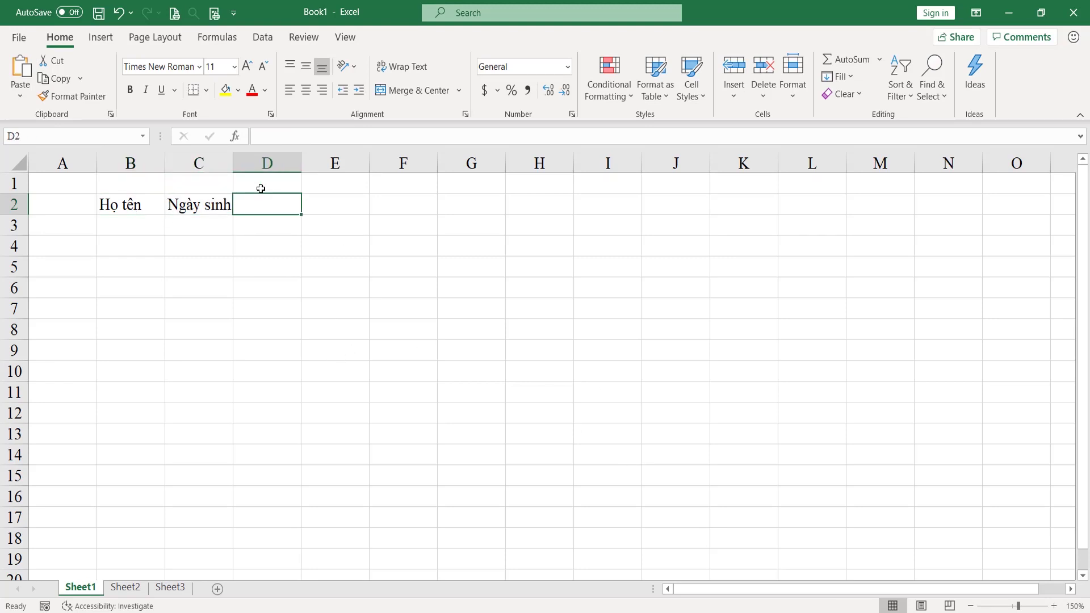
pyautogui.write('Mức lương')
pyautogui.click(116, 205)
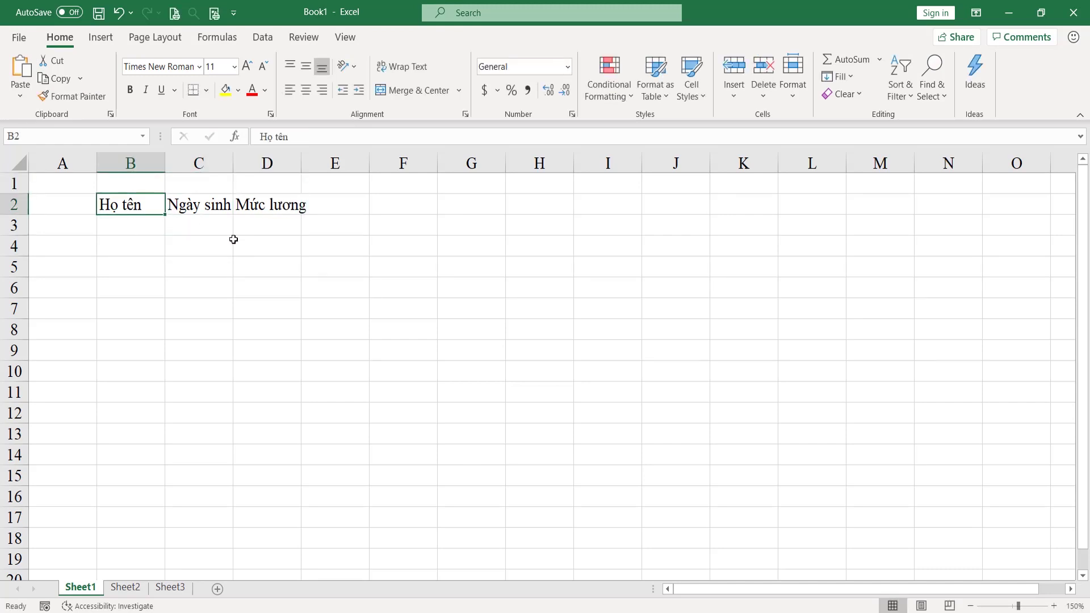
pyautogui.click(271, 214)
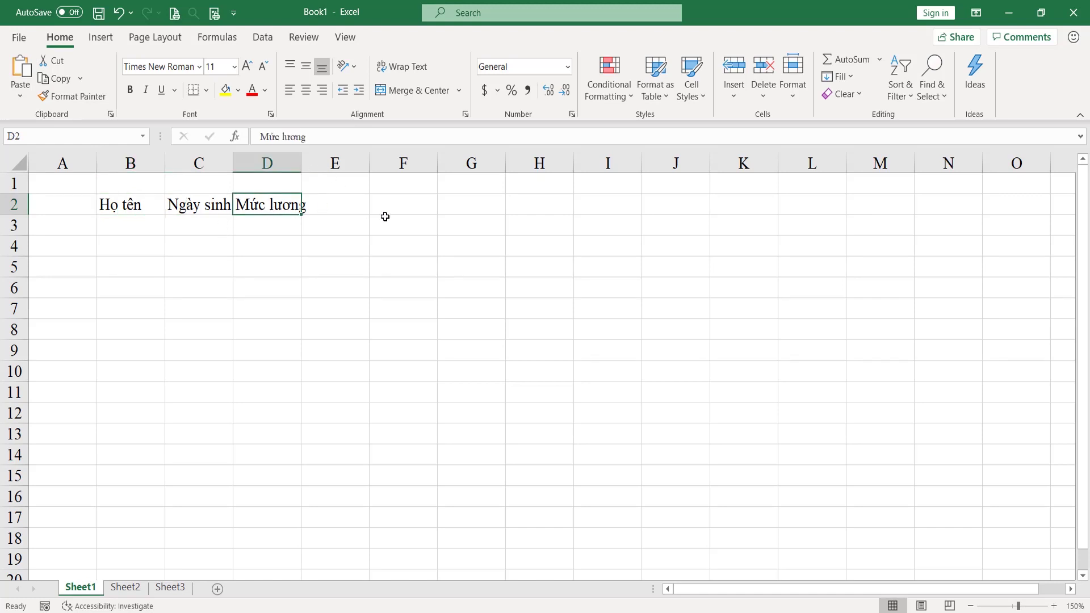
pyautogui.write('M')
pyautogui.press('BackSpace')
# Retype Mức lương in D2 and commit it with Enter and Tab
pyautogui.write('Mức lương')
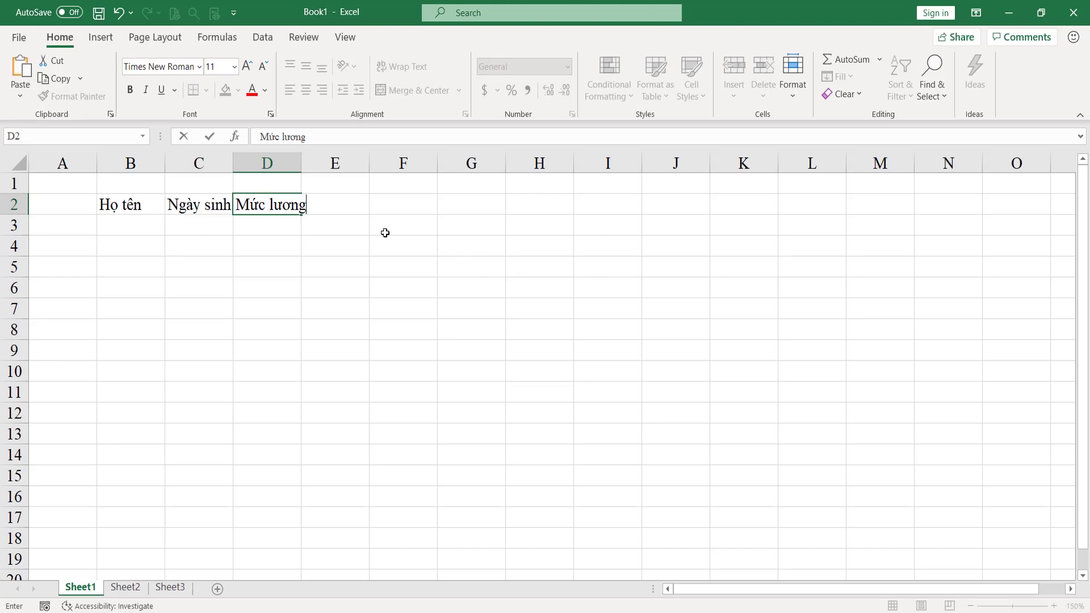
pyautogui.press('F2')
pyautogui.press('Return')
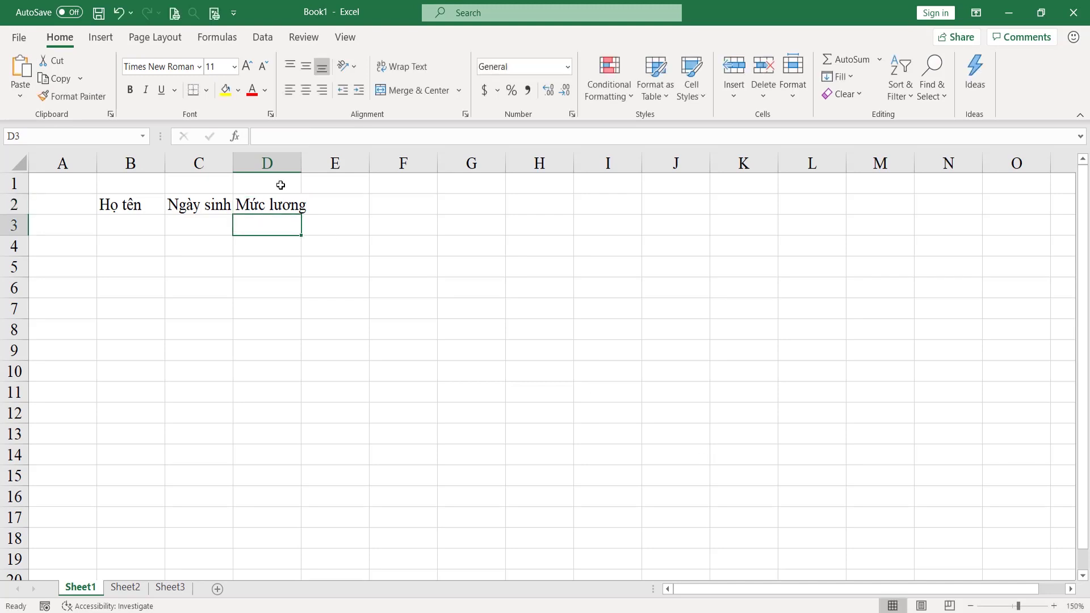
pyautogui.click(281, 204)
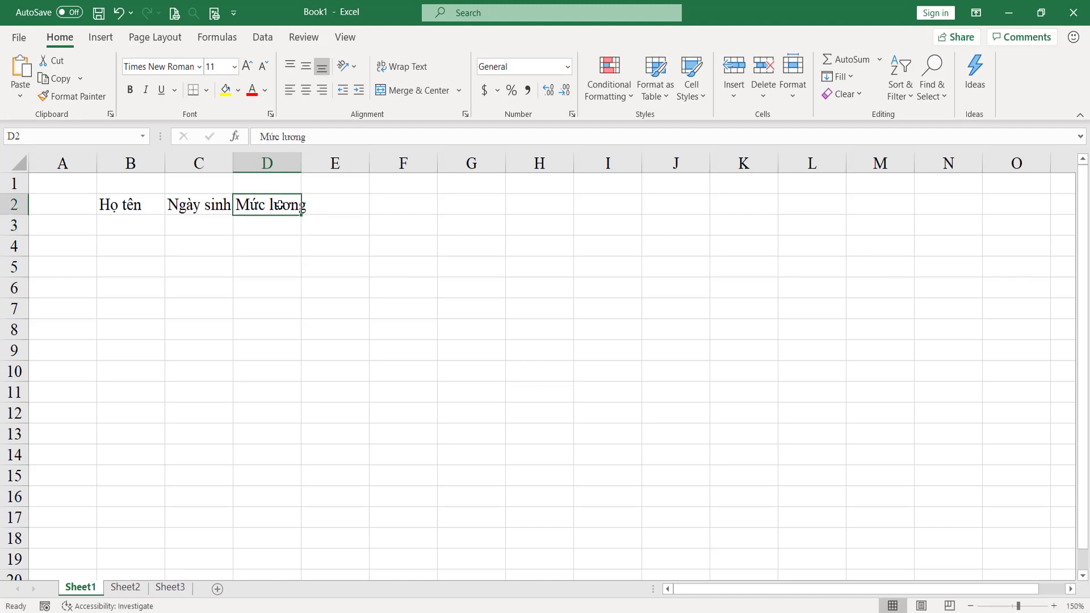
pyautogui.press('F2')
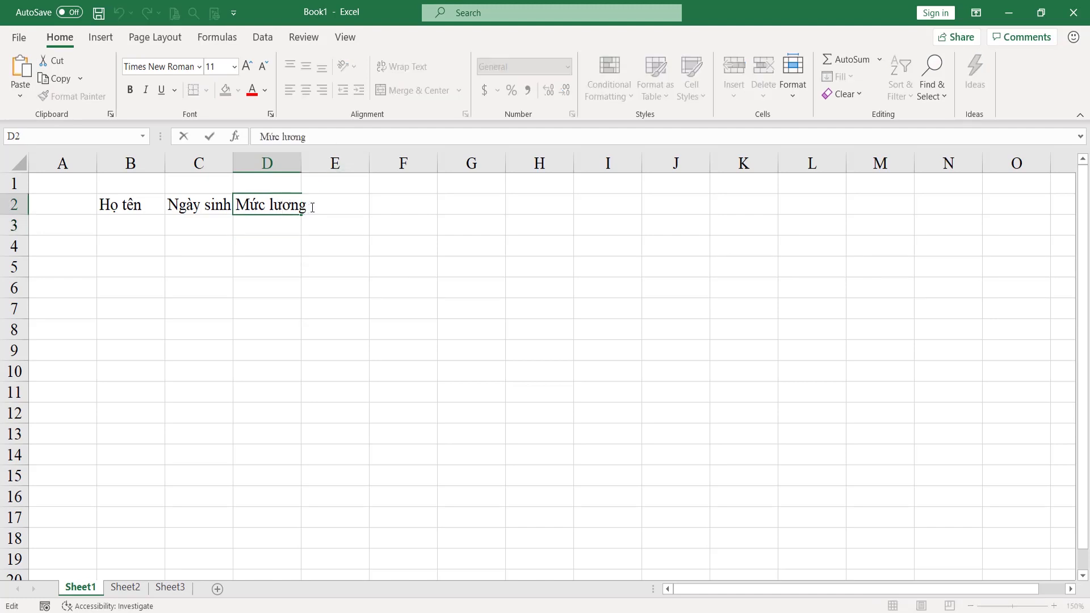
pyautogui.press('Tab')
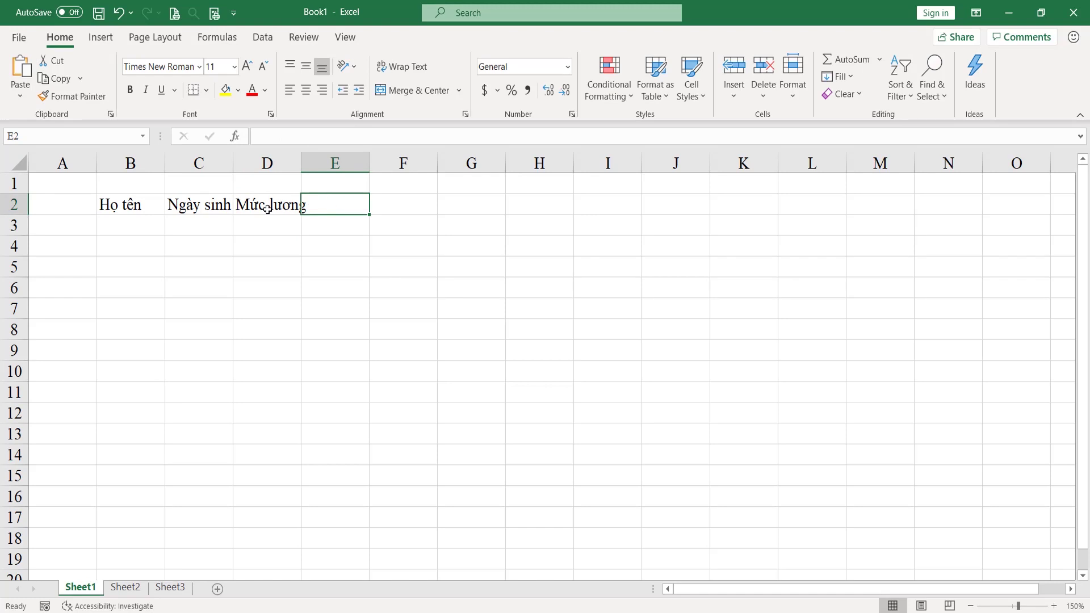
# Enter An in B3 and the birth date 16/3/80 in C3, then recheck C3
pyautogui.click(137, 225)
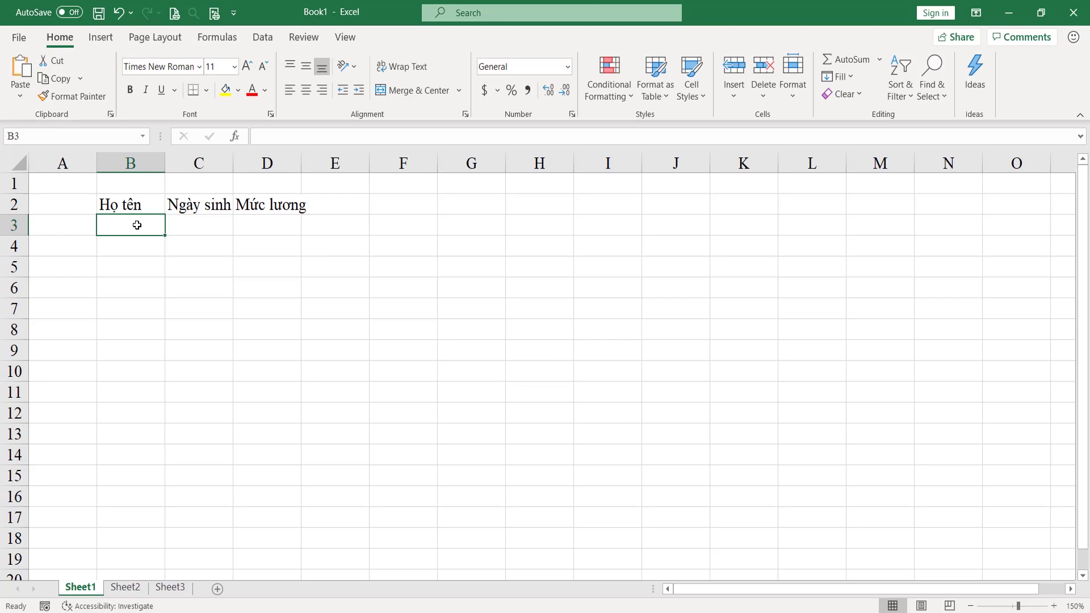
pyautogui.write('An')
pyautogui.press('Tab')
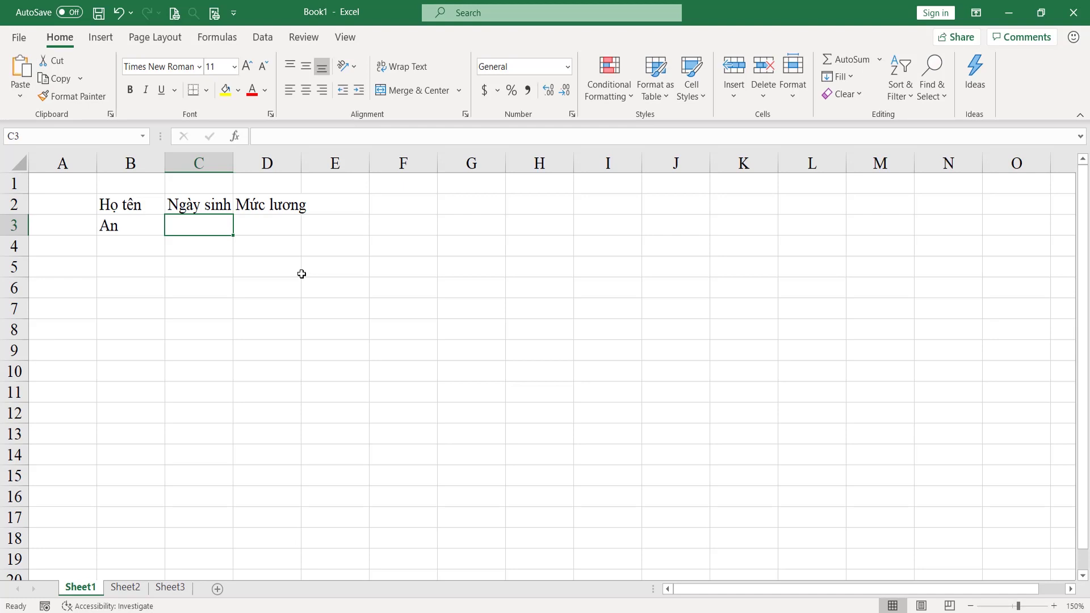
pyautogui.write('16/3')
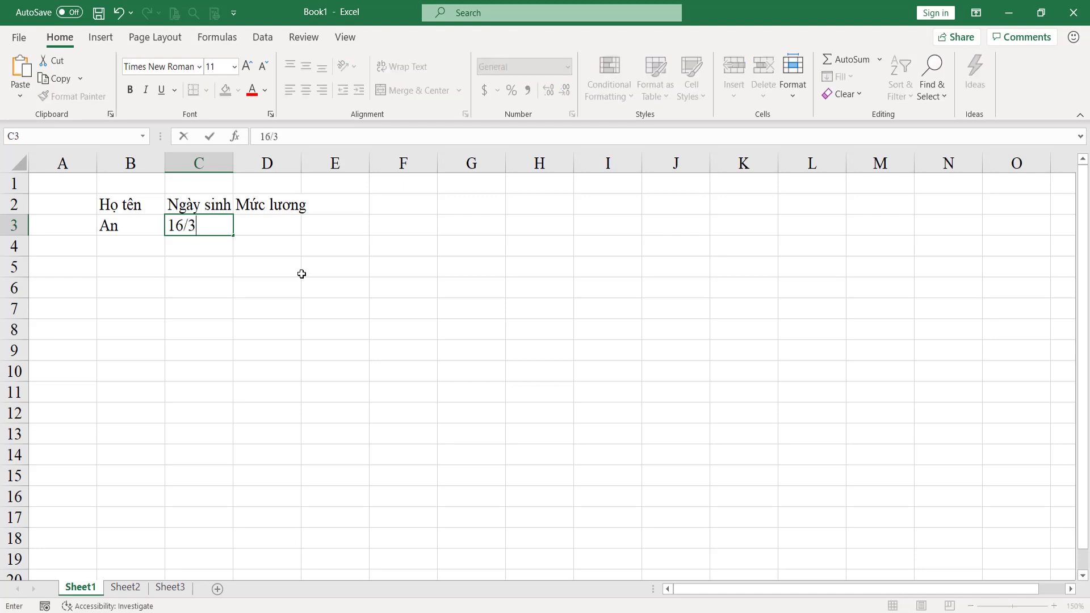
pyautogui.write('/80')
pyautogui.press('Tab')
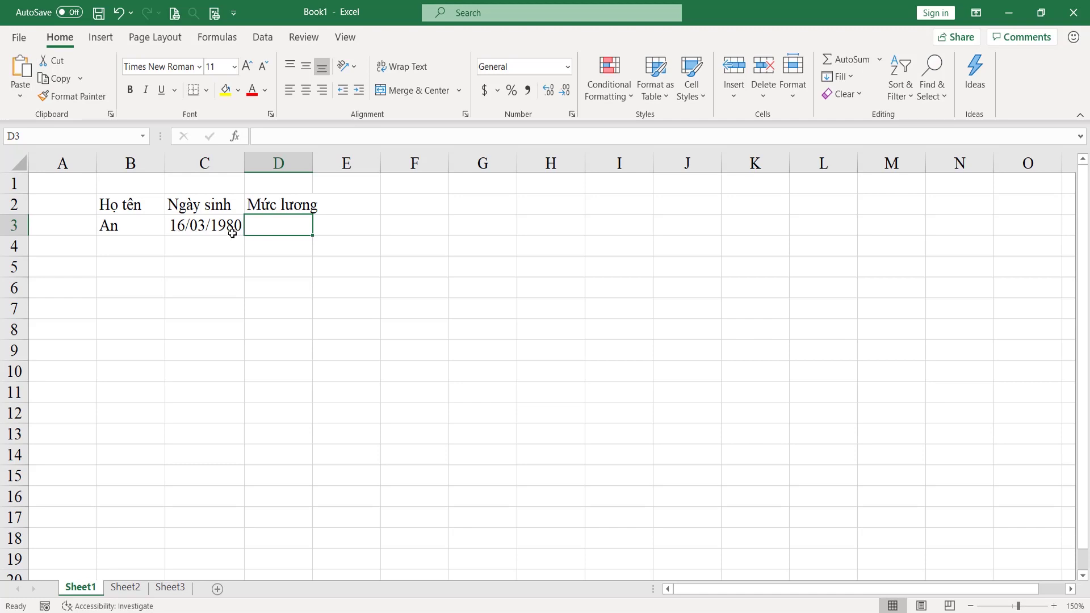
pyautogui.click(203, 225)
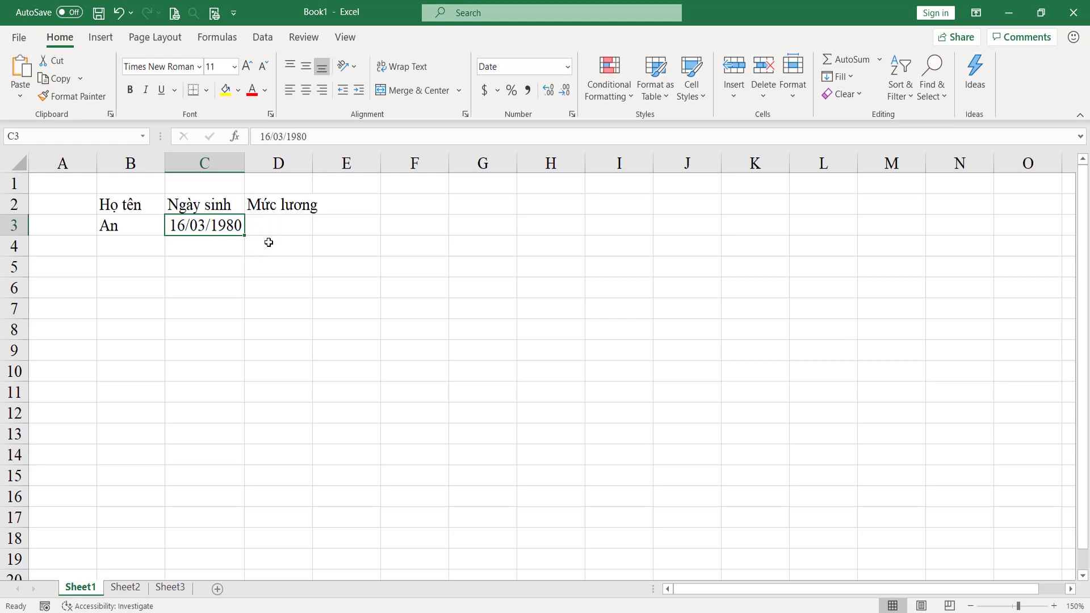
# Undo C3's date and retype 16/3/80, then return to C3 to inspect it
pyautogui.hotkey('ctrl', 'z')
pyautogui.write('16/3/80')
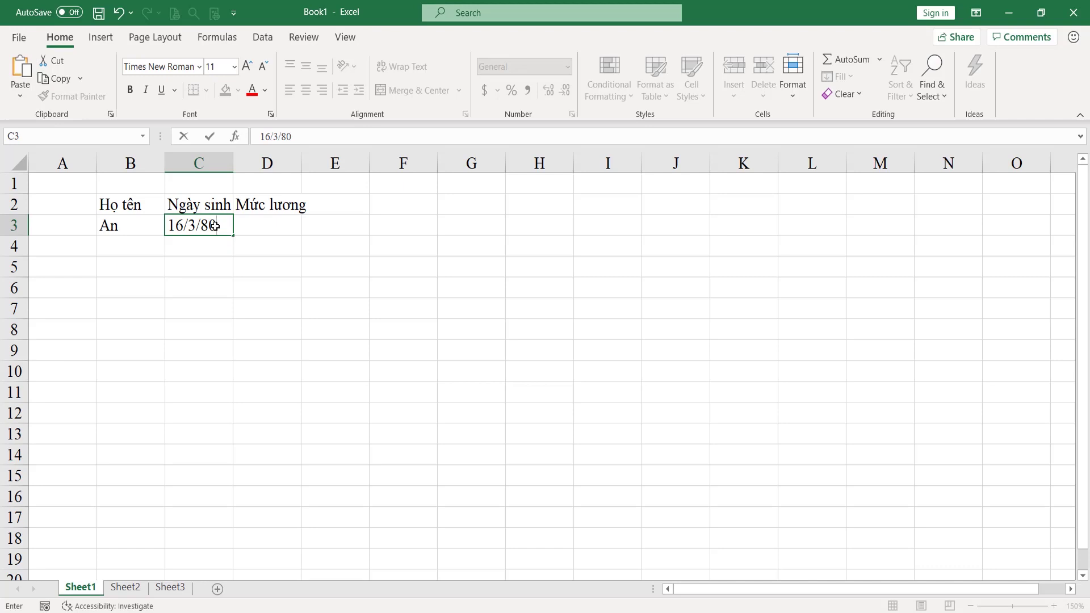
pyautogui.press('Tab')
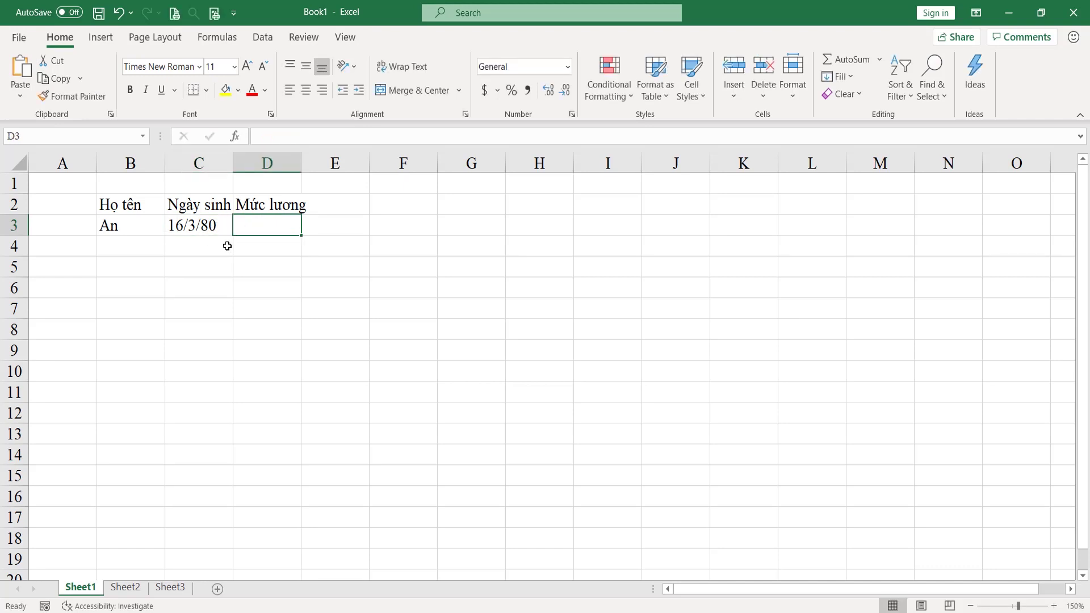
pyautogui.press('Left')
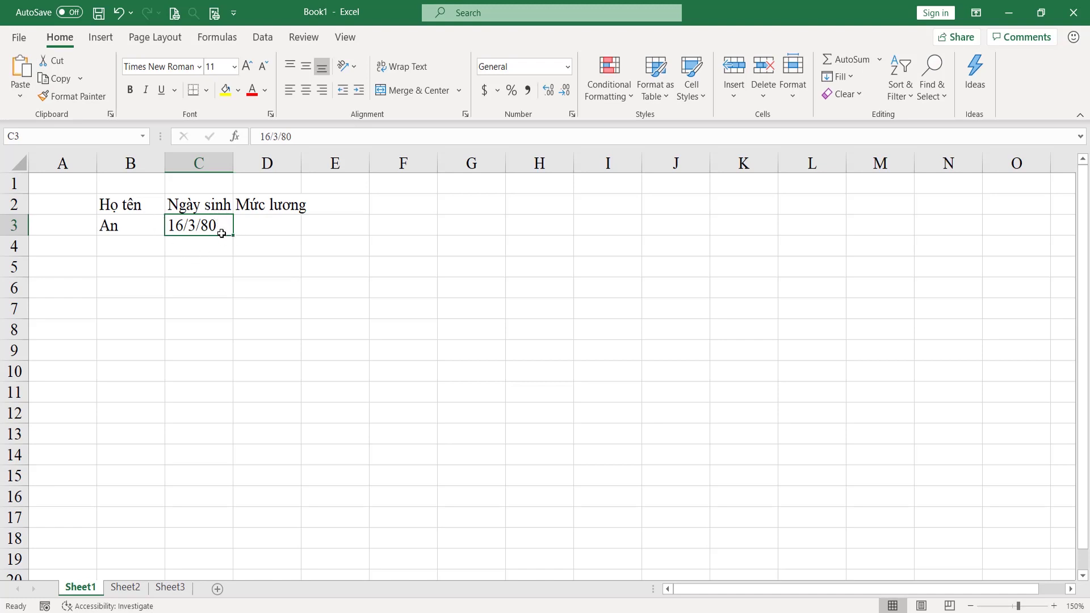
# Test-enter 3/16/80 in C4, widen column C, then undo the dates
pyautogui.click(203, 245)
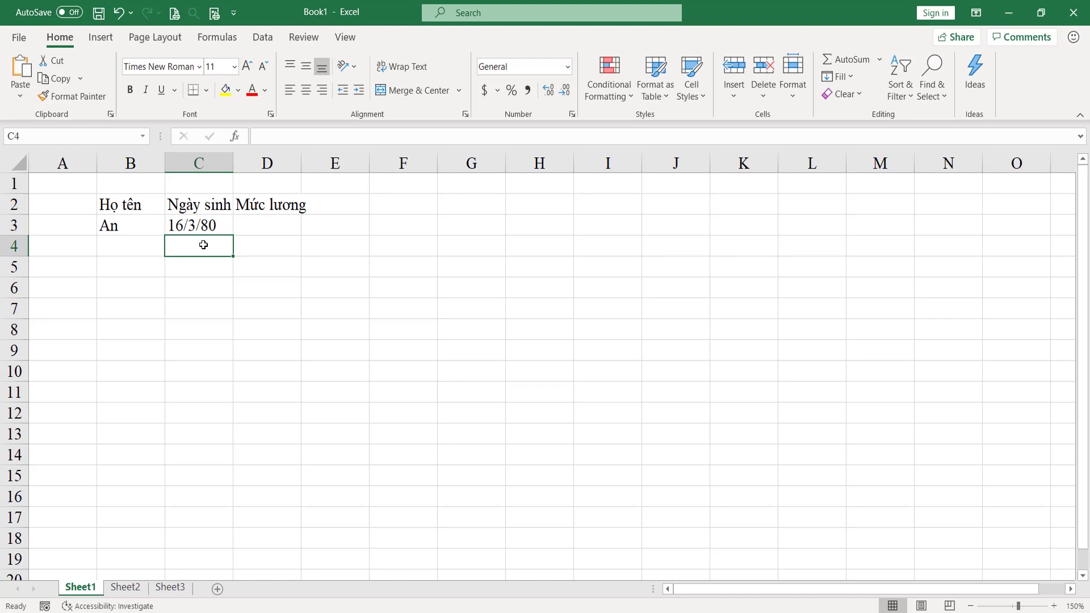
pyautogui.write('3/16/80')
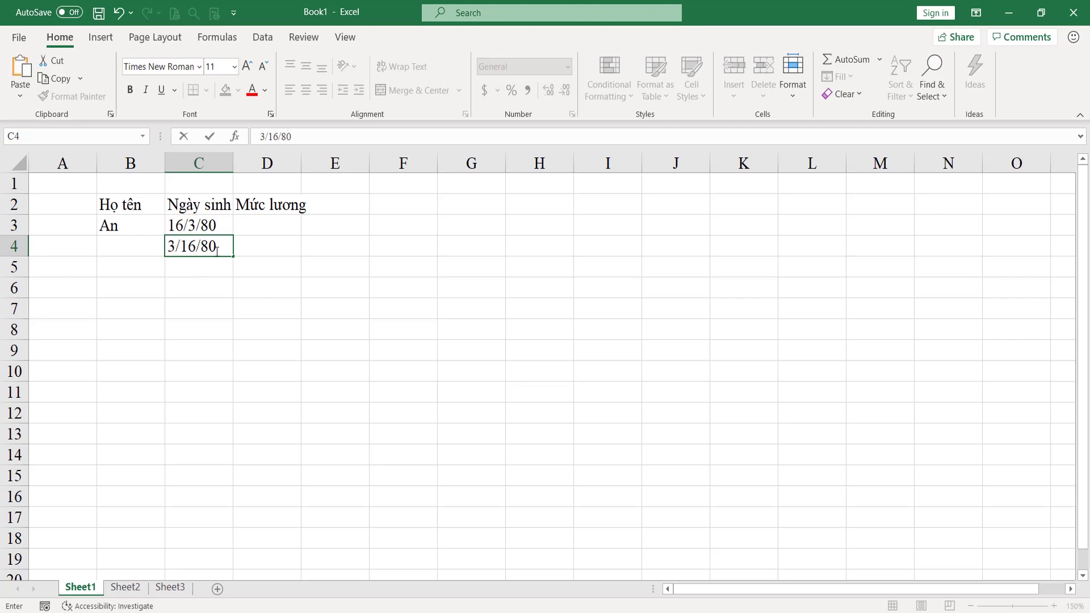
pyautogui.press('Return')
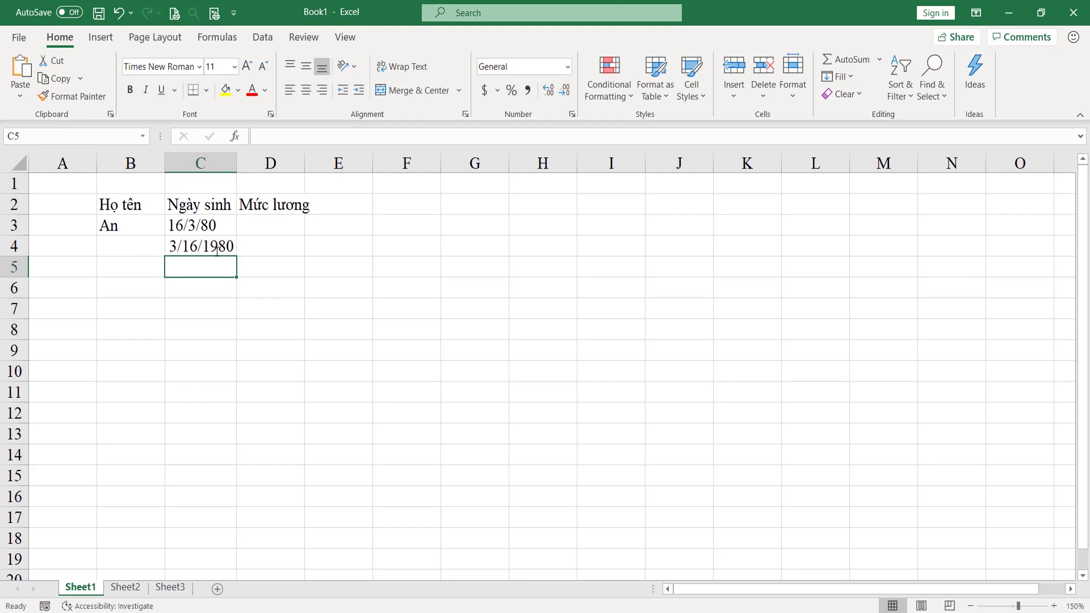
pyautogui.click(221, 245)
pyautogui.moveTo(236, 164); pyautogui.dragTo(253, 165)
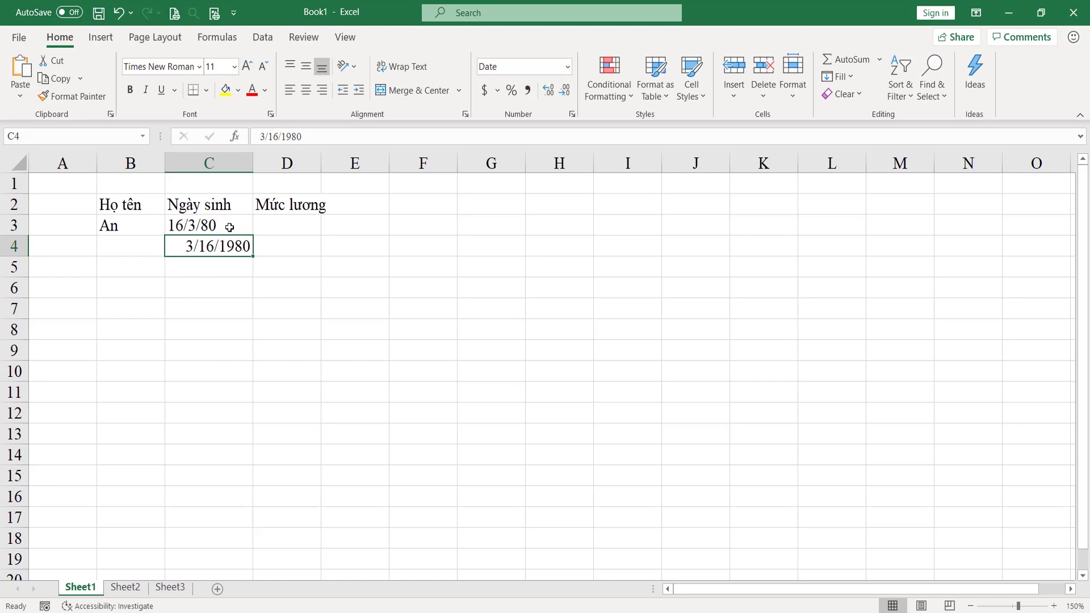
pyautogui.hotkey('ctrl', 'z')
pyautogui.hotkey('ctrl', 'z')
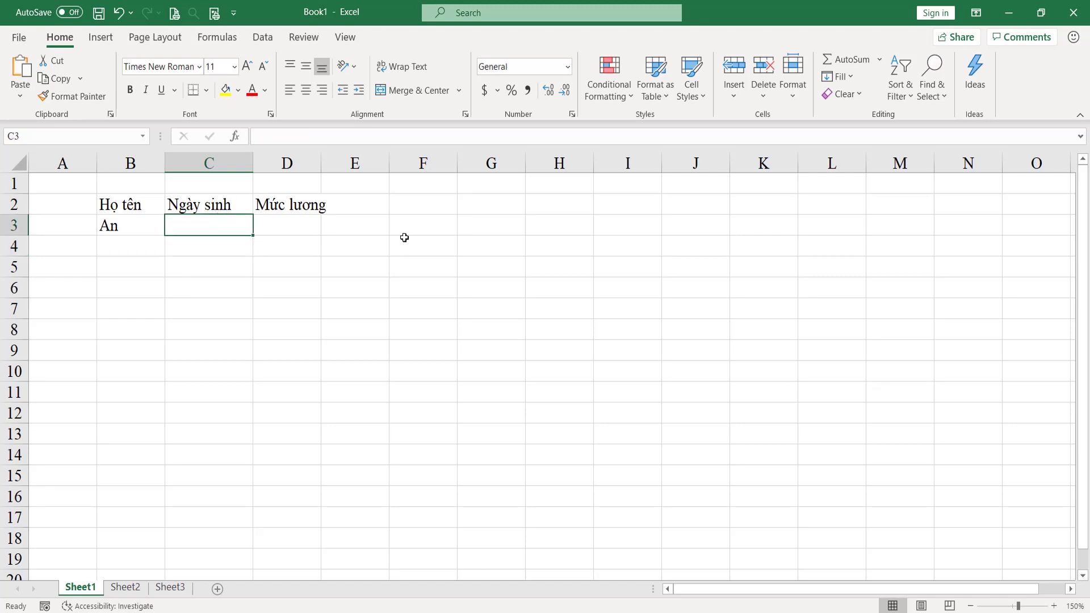
# Type 16/3 80 into C3 so it becomes the date 16/03/1980, then reselect C3
pyautogui.write('16/')
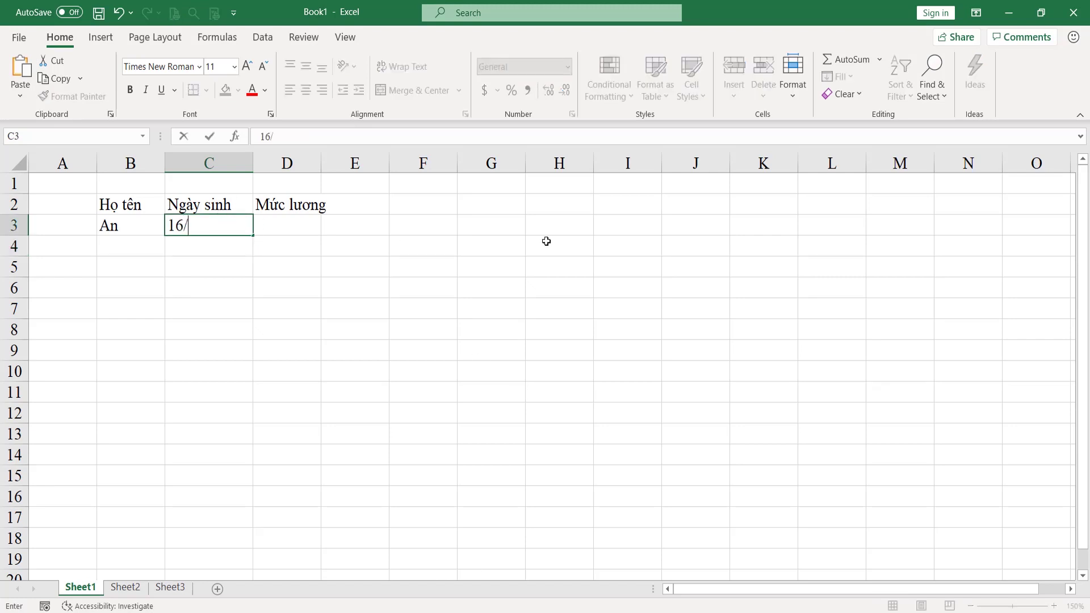
pyautogui.press('BackSpace')
pyautogui.write('/3 ')
pyautogui.write('80')
pyautogui.press('Return')
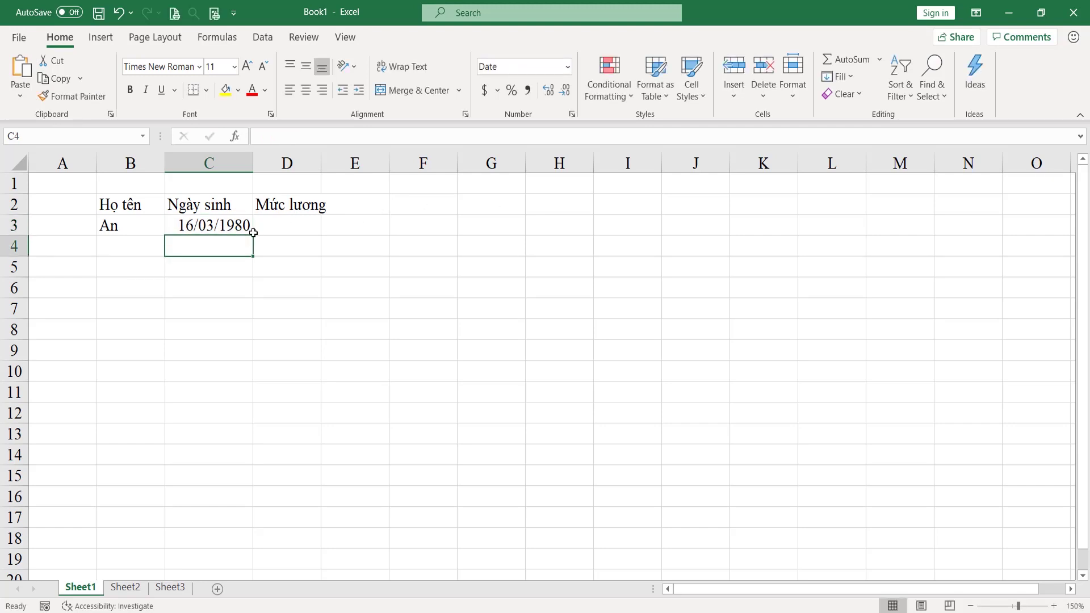
pyautogui.click(205, 222)
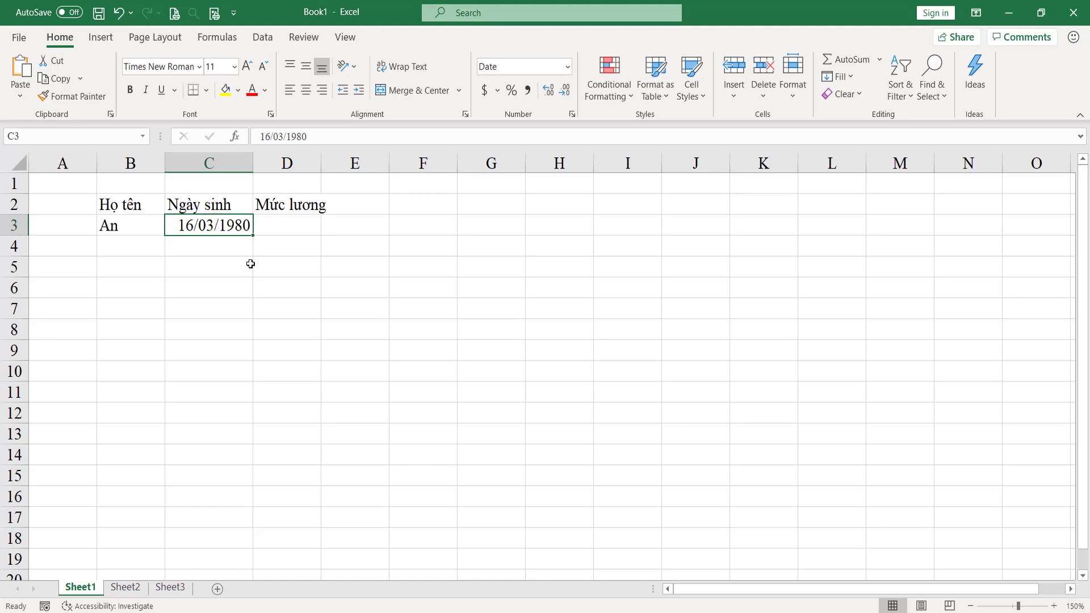
pyautogui.press('Right')
pyautogui.hotkey('shift', 'Left')
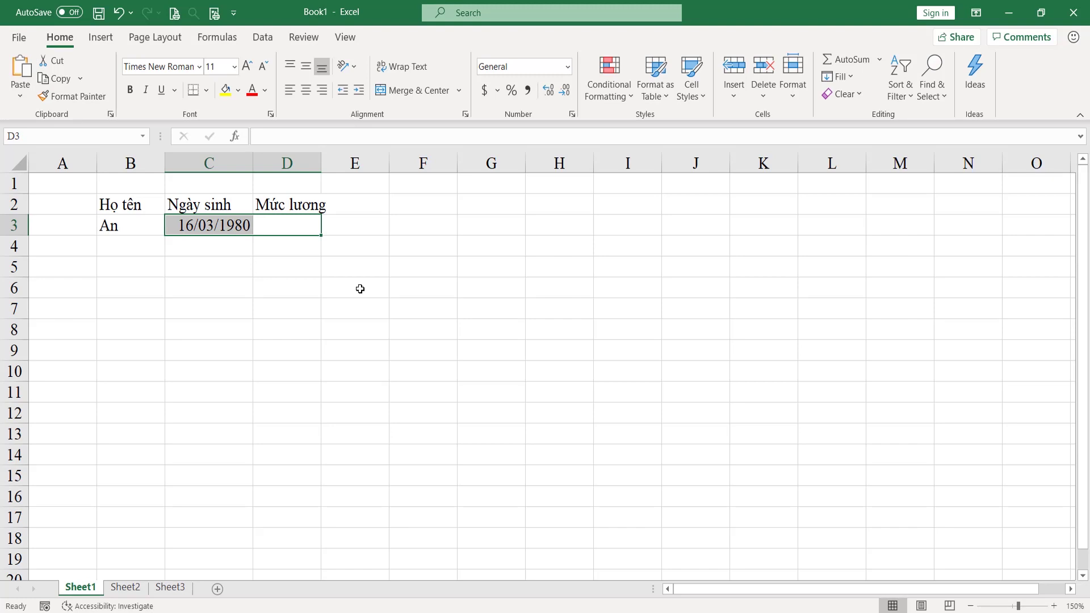